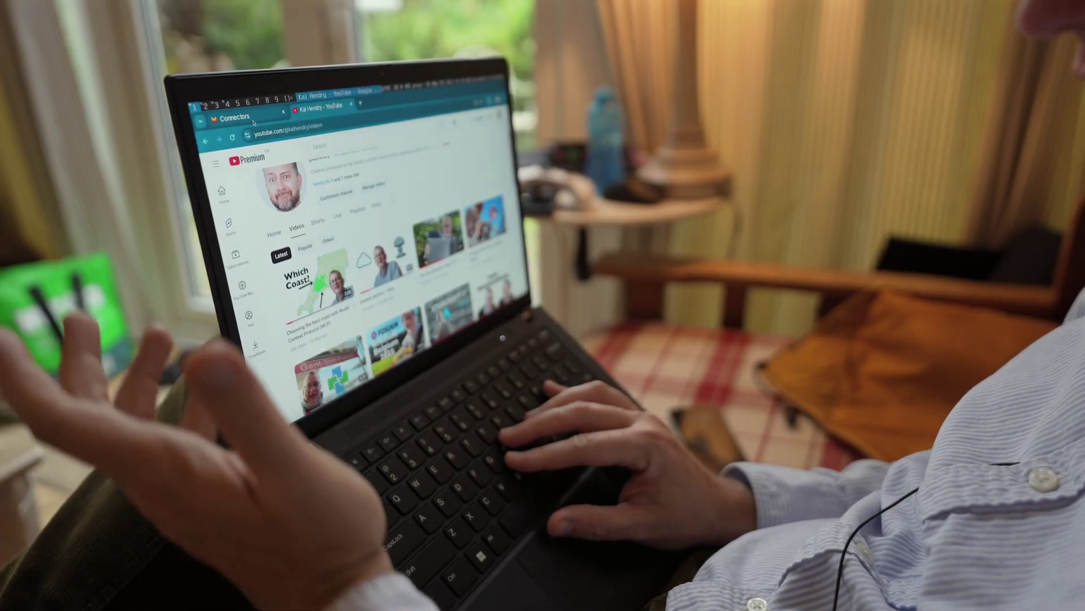
- Switch from the YouTube channel's videos tab to the Le Chat Connectors tab
key("ctrl+Page_Up")
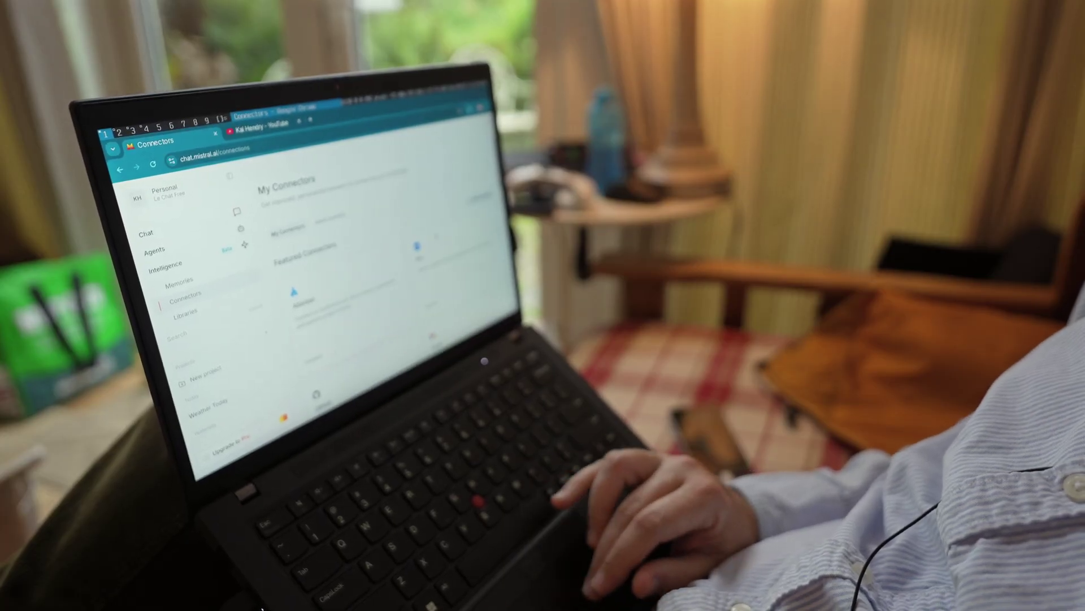
- Open the Custom MCP Connector form from the Connector Directory, then dismiss it
left_click(480, 198)
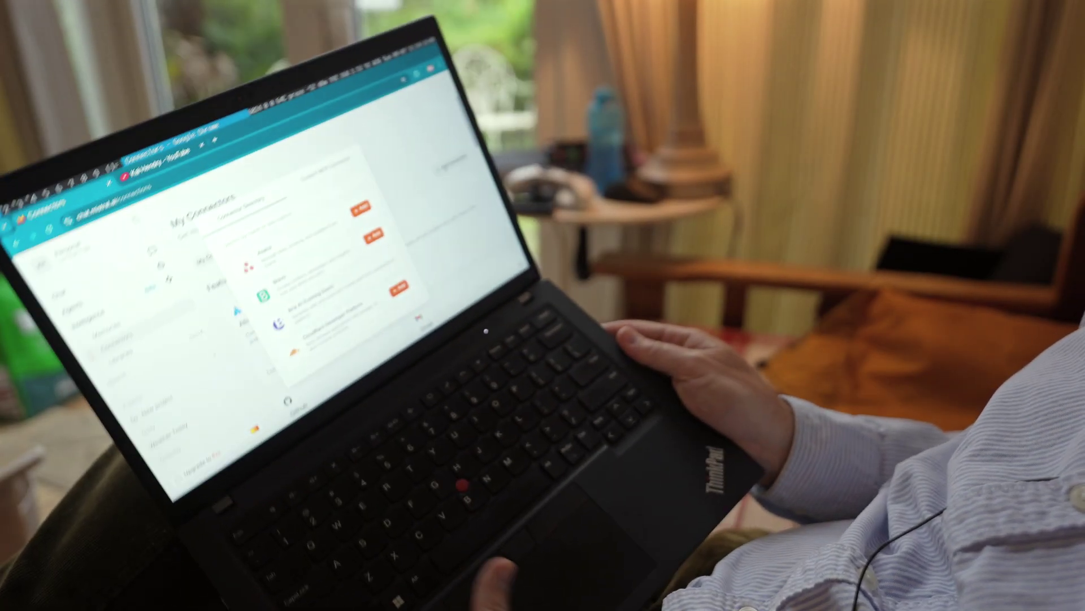
left_click(329, 176)
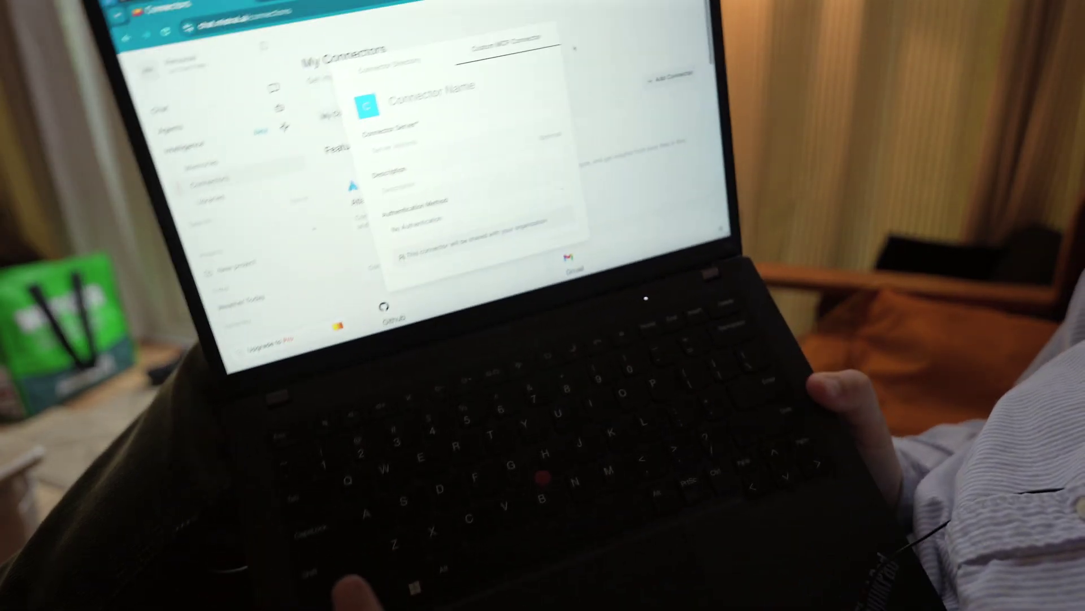
left_click(520, 113)
scroll(520, 113, "down", 5)
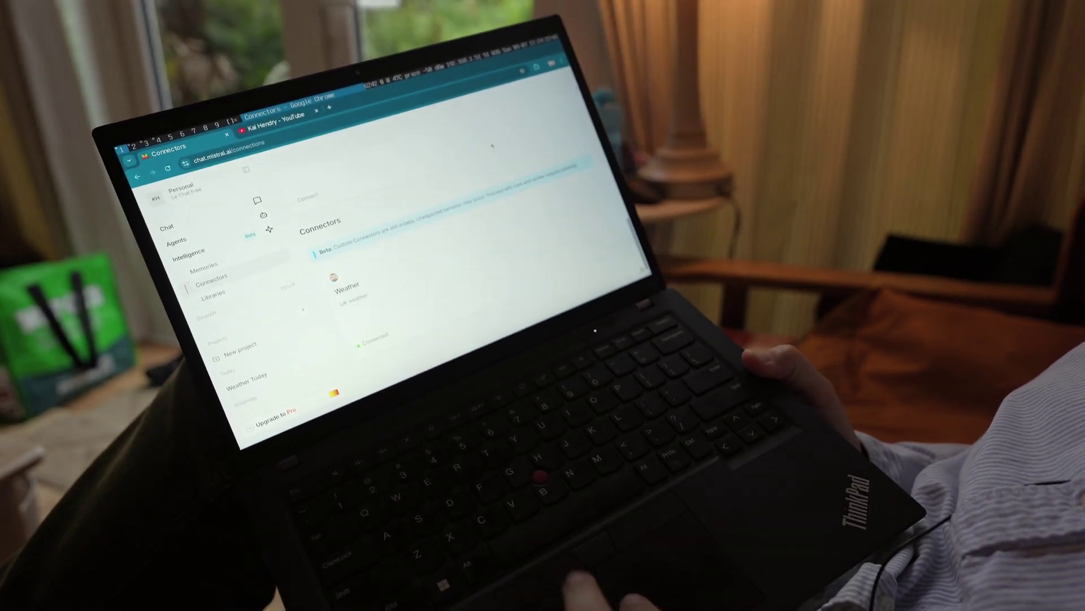
- View the Weather connector's overview showing its connected status
left_click(365, 246)
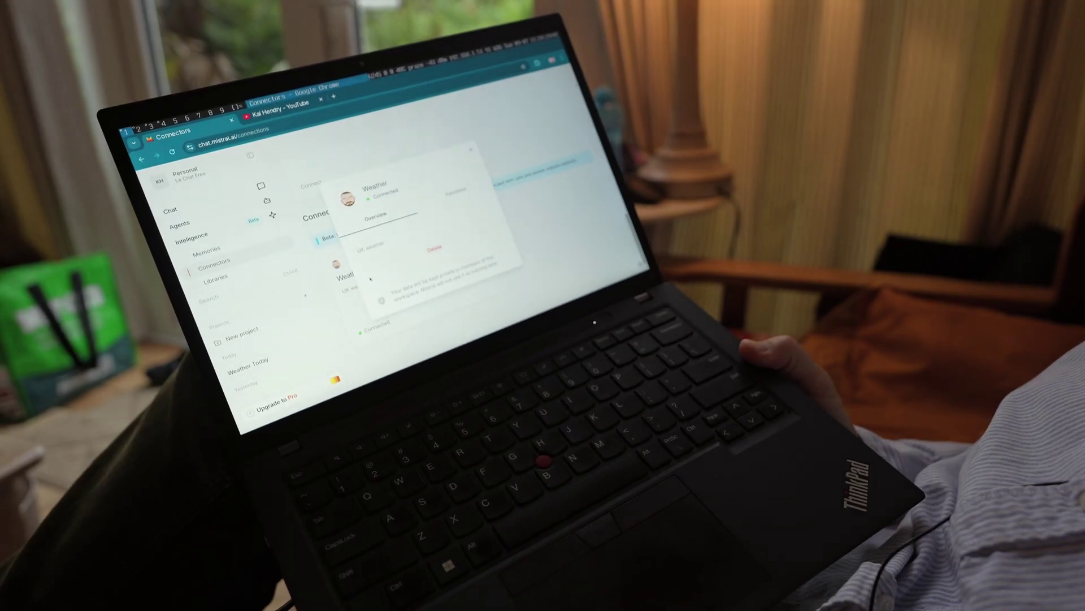